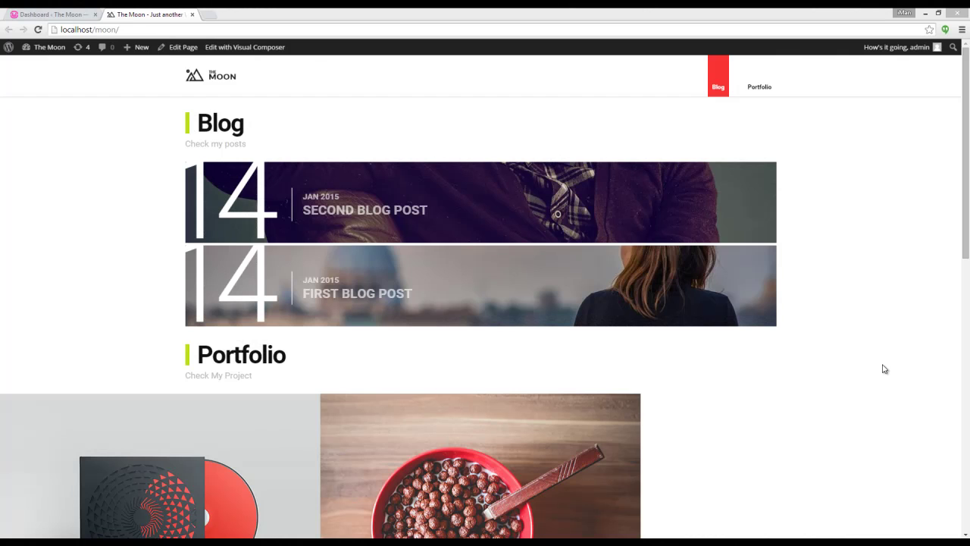
Look over the live front page's Blog, Portfolio and Contact sections, then go to the admin Dashboard
click(839, 339)
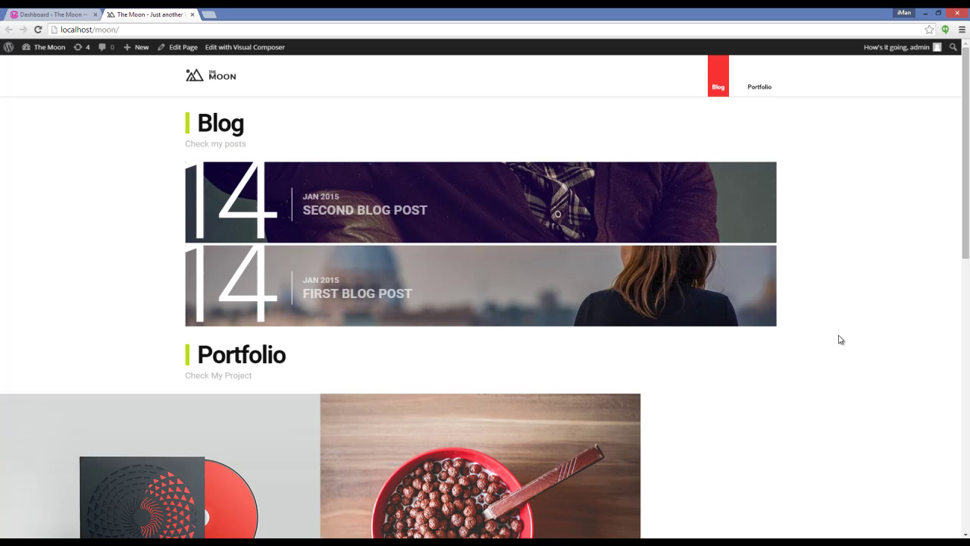
scroll(840, 339, down, 10)
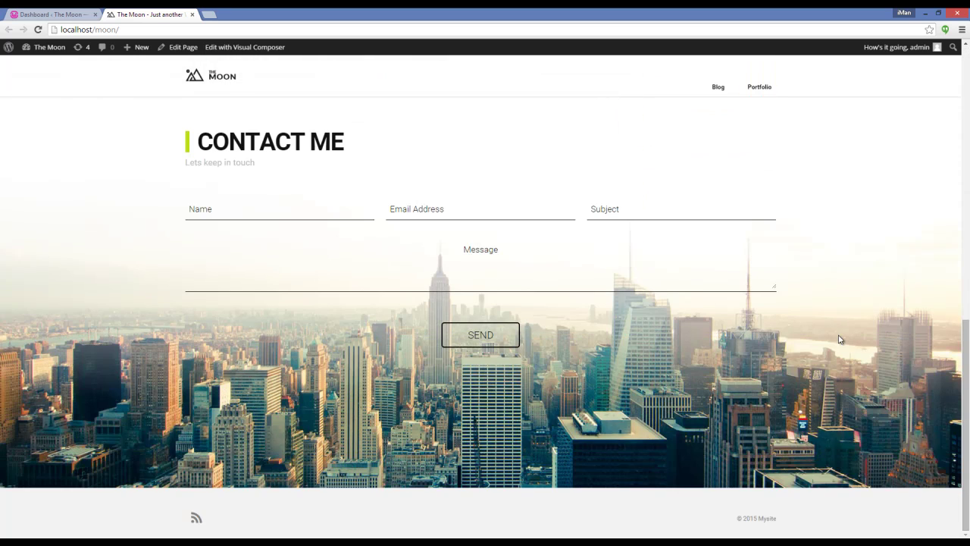
scroll(839, 340, up, 10)
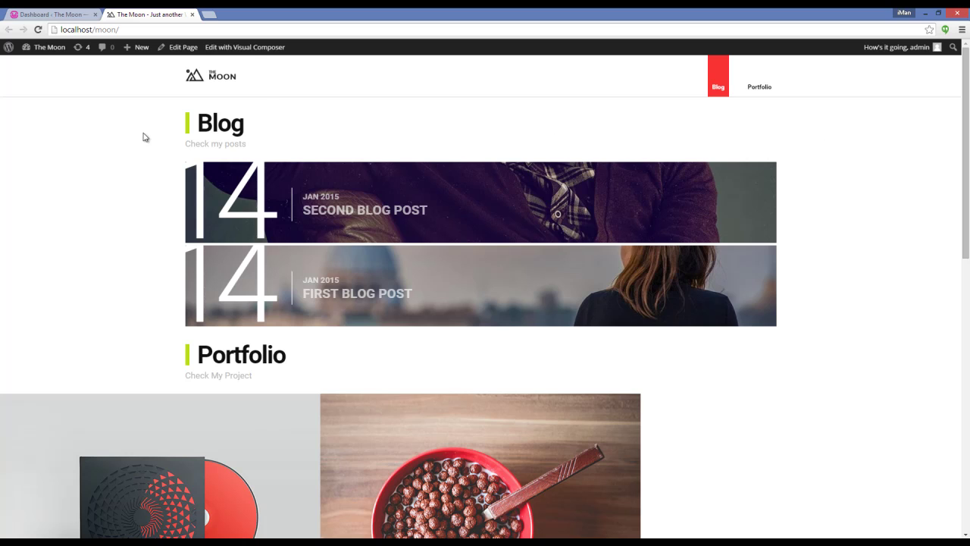
click(64, 15)
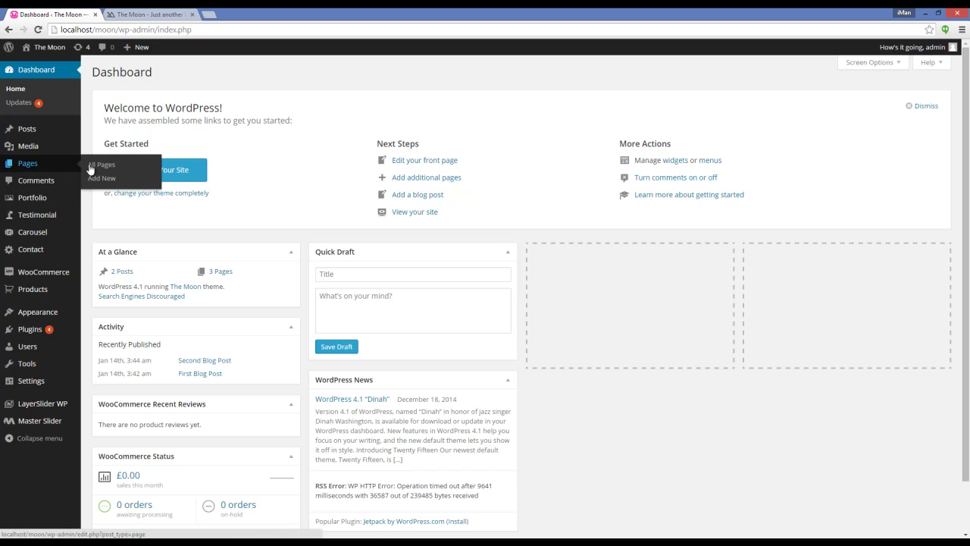
Create a Custom section page titled 'Welcome section' in the backend page builder and start adding a row
click(106, 179)
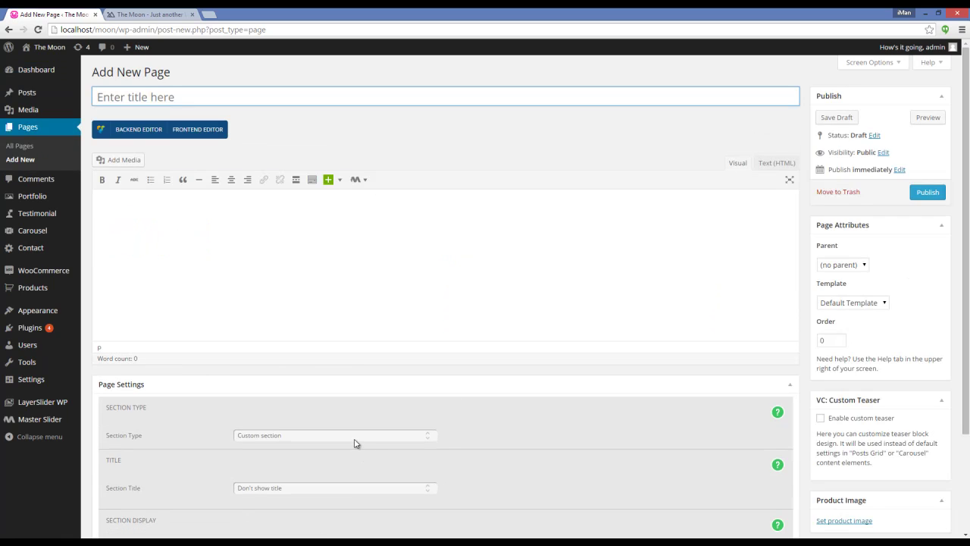
click(353, 436)
click(494, 445)
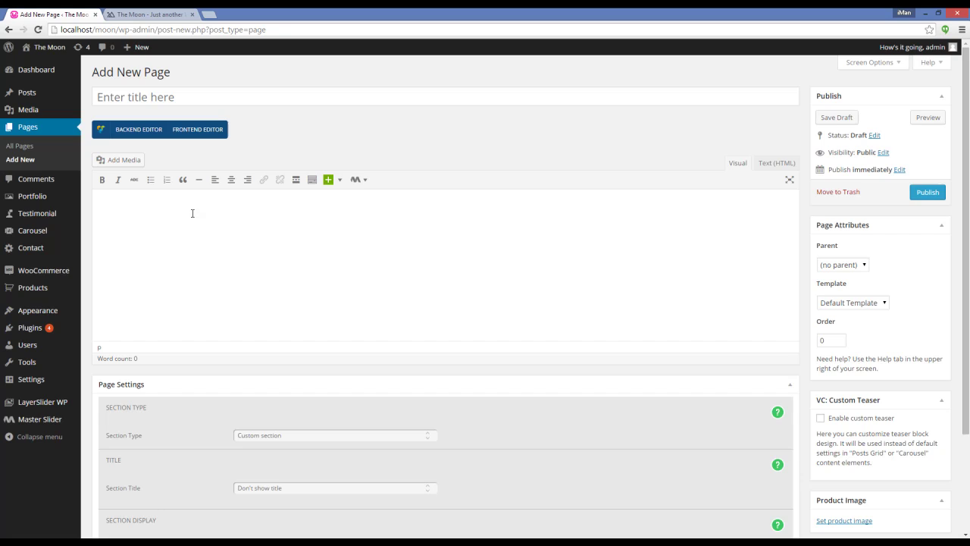
click(149, 99)
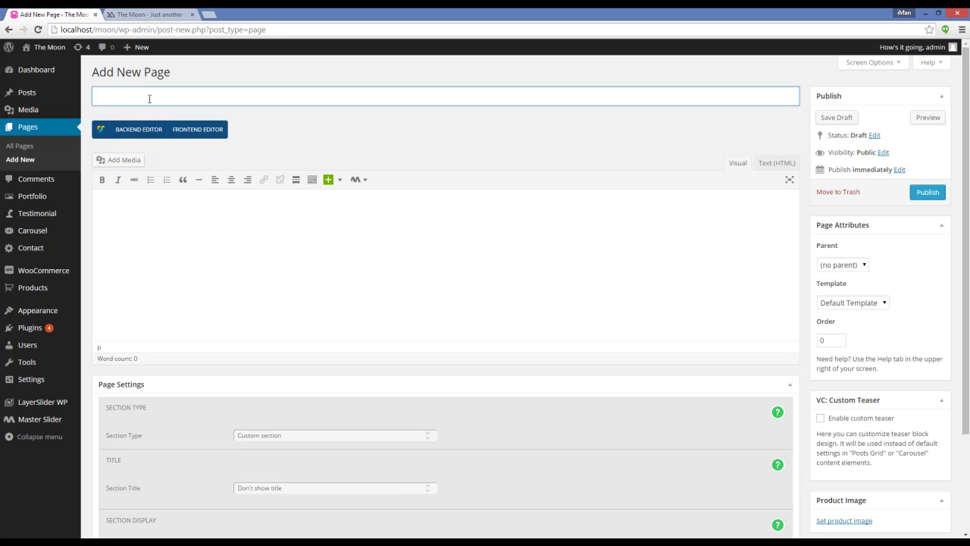
text(Welcome section)
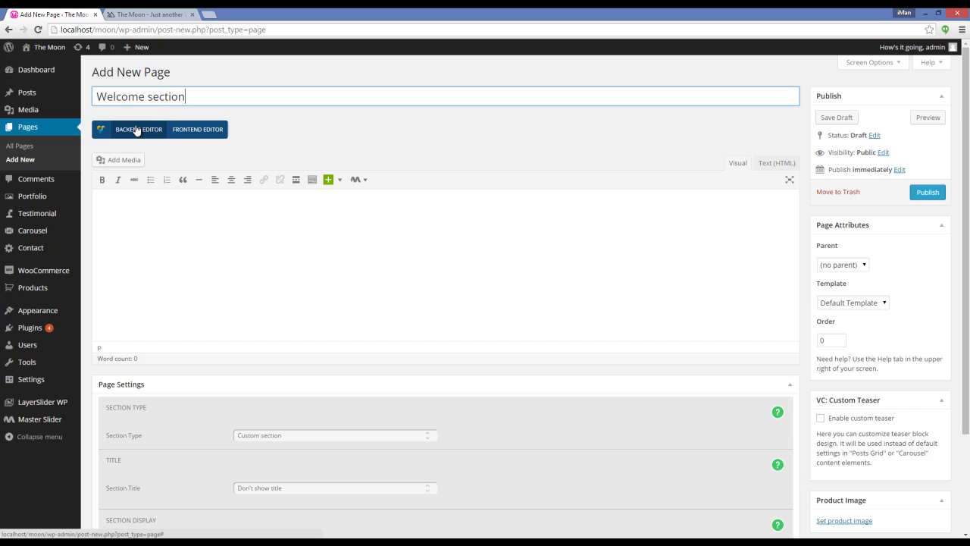
click(136, 128)
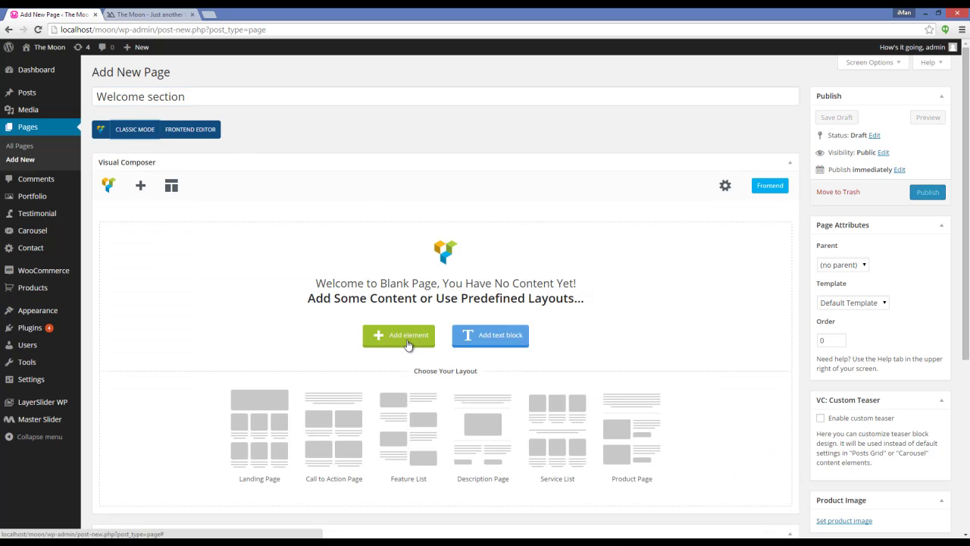
click(408, 343)
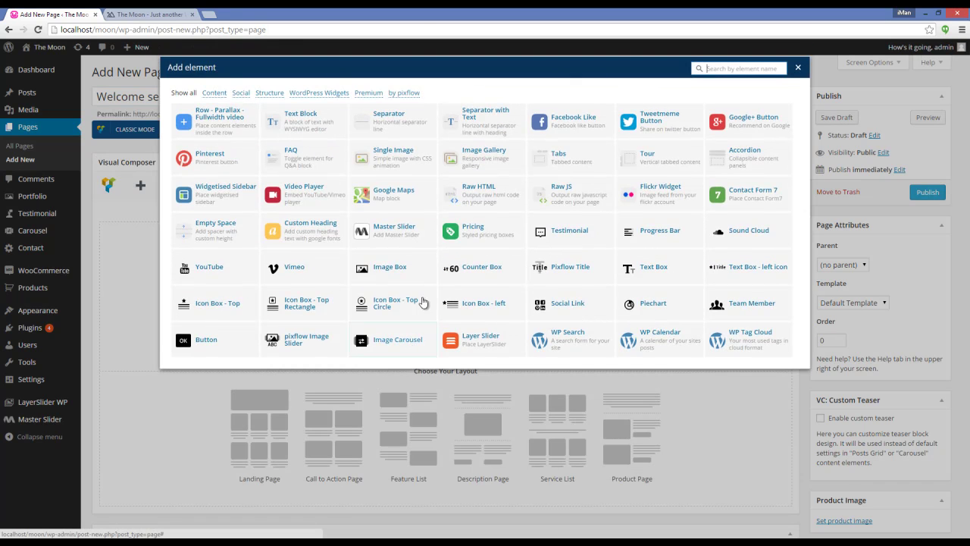
click(232, 135)
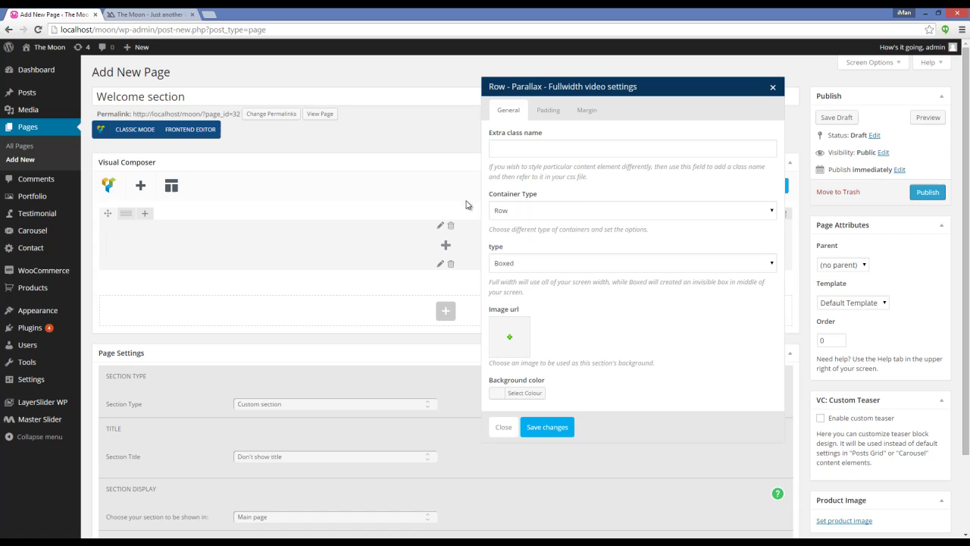
click(615, 211)
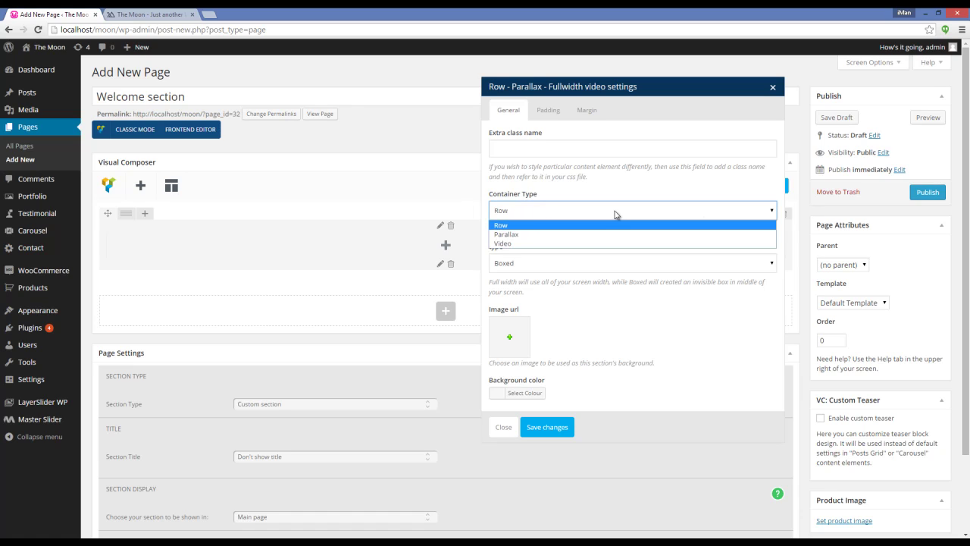
click(587, 234)
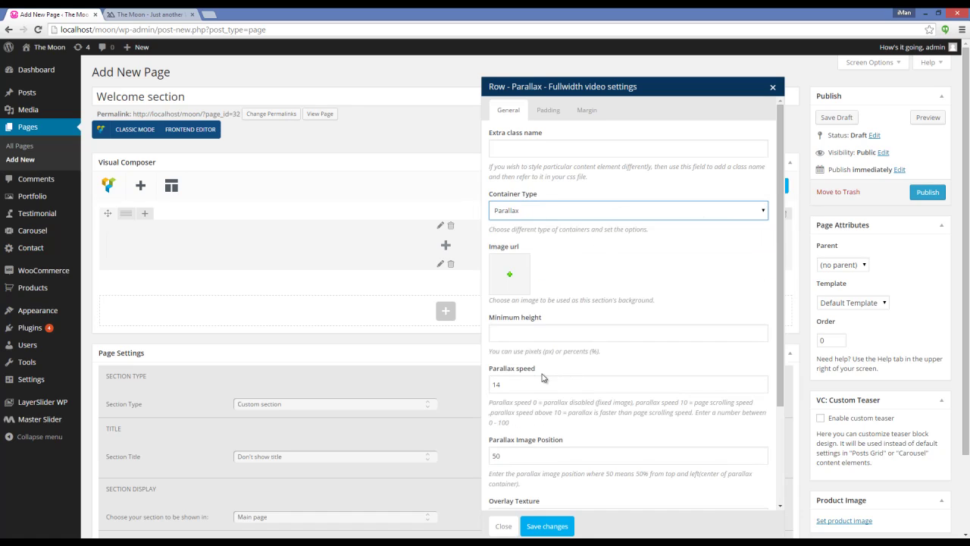
click(650, 211)
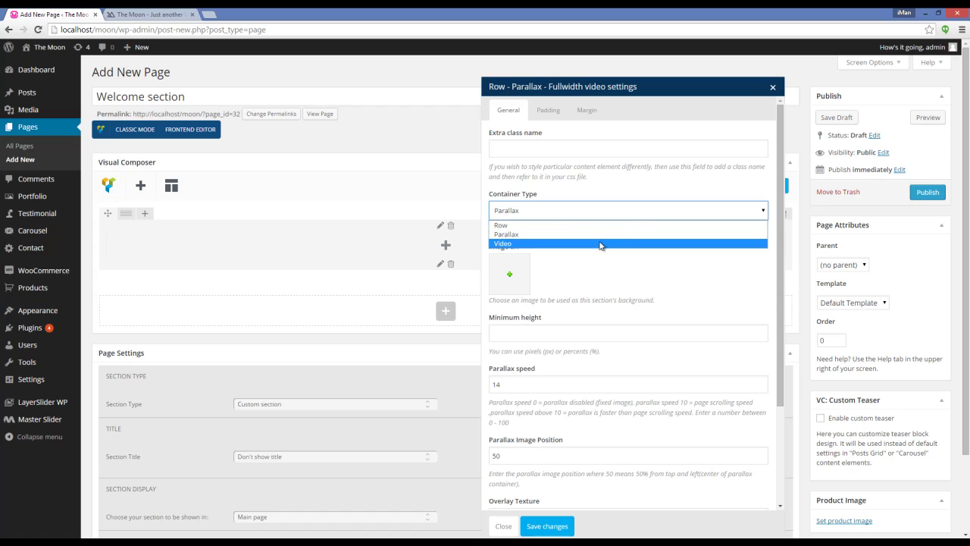
click(600, 244)
click(623, 211)
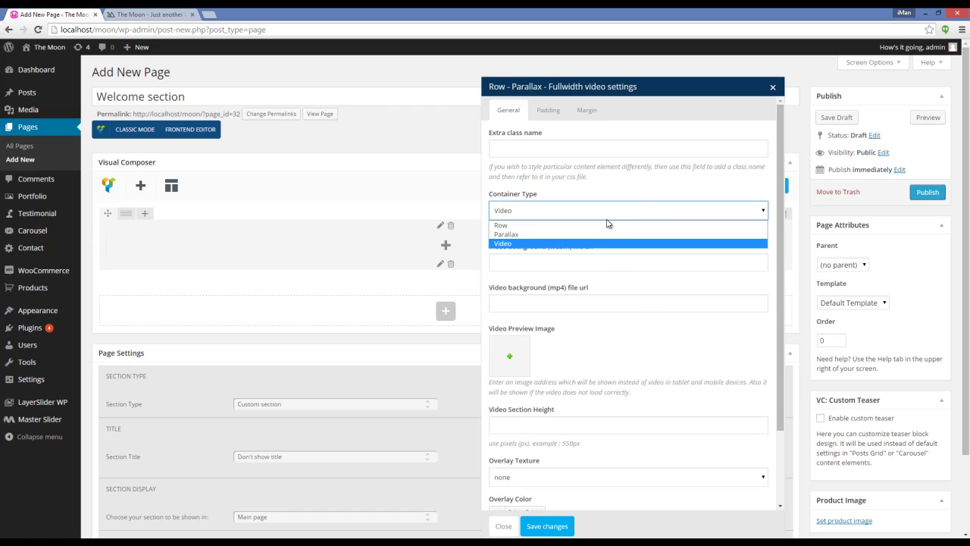
click(609, 223)
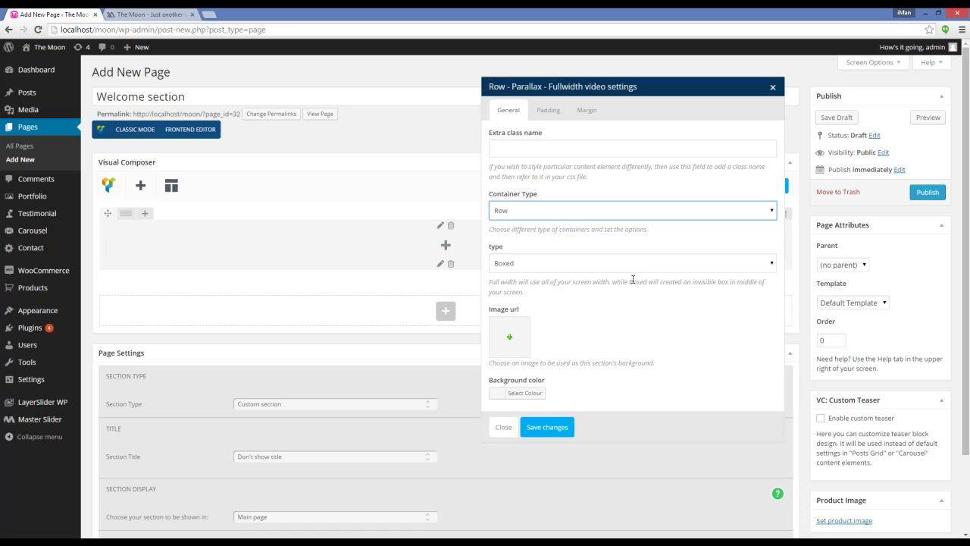
click(559, 262)
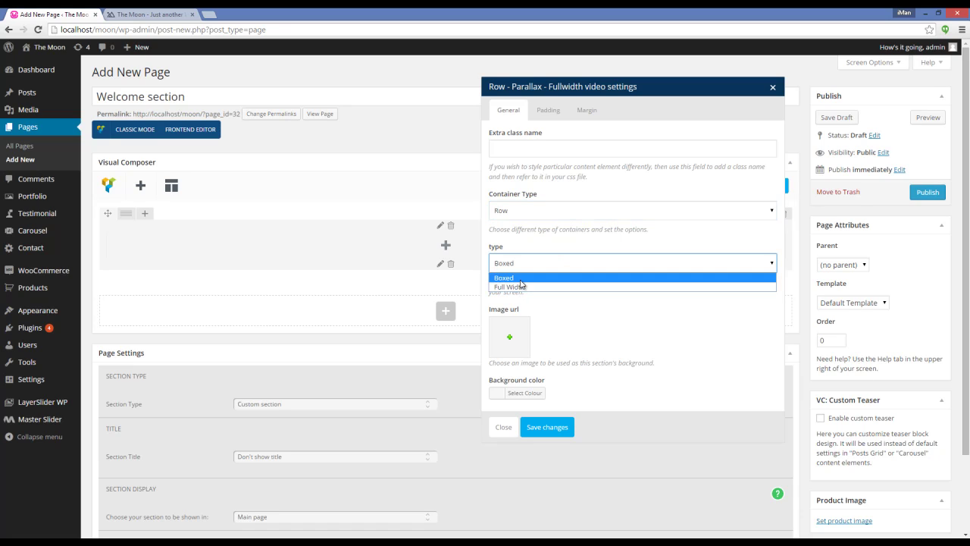
click(527, 278)
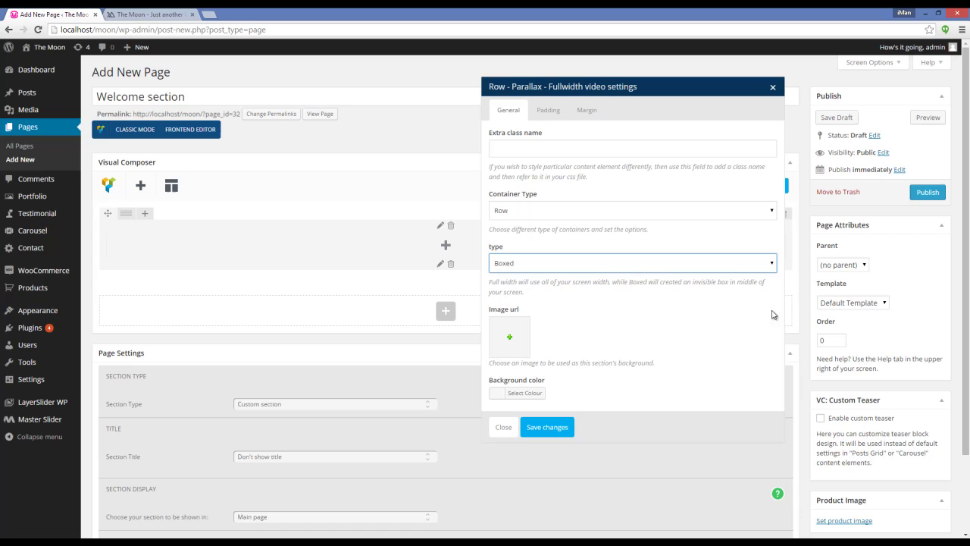
click(620, 265)
click(584, 287)
click(576, 265)
click(562, 279)
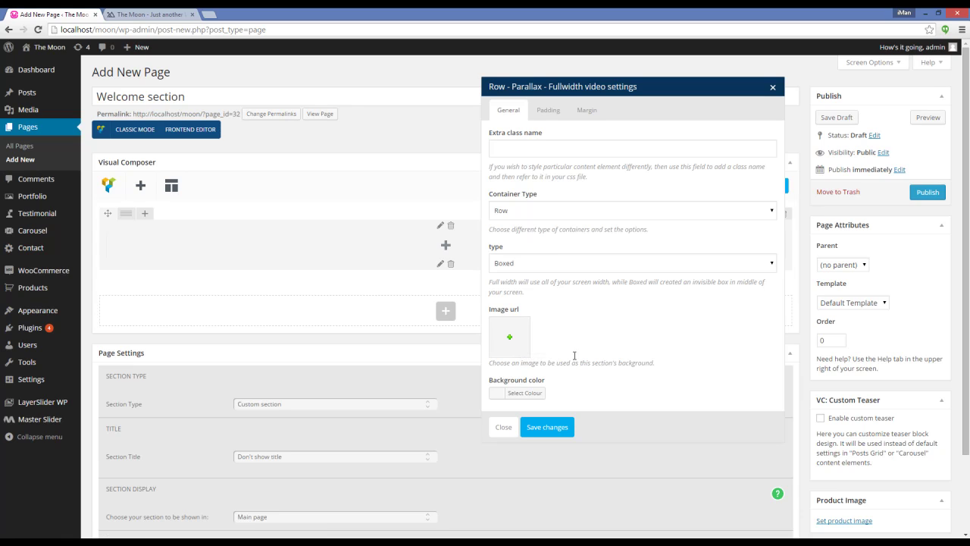
Give the row an orange #dd9933 background, drag its alpha toward 73%, and save the row
click(539, 392)
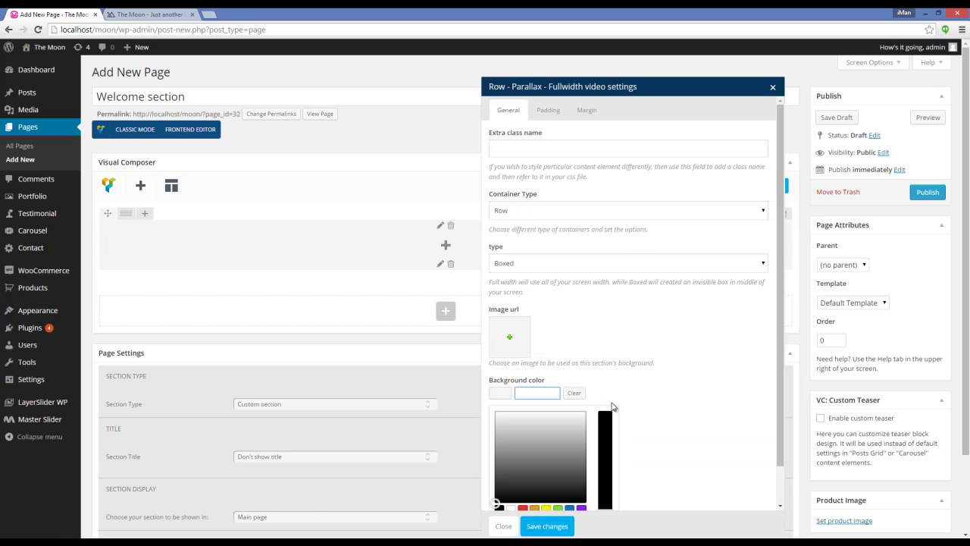
scroll(629, 417, down, 3)
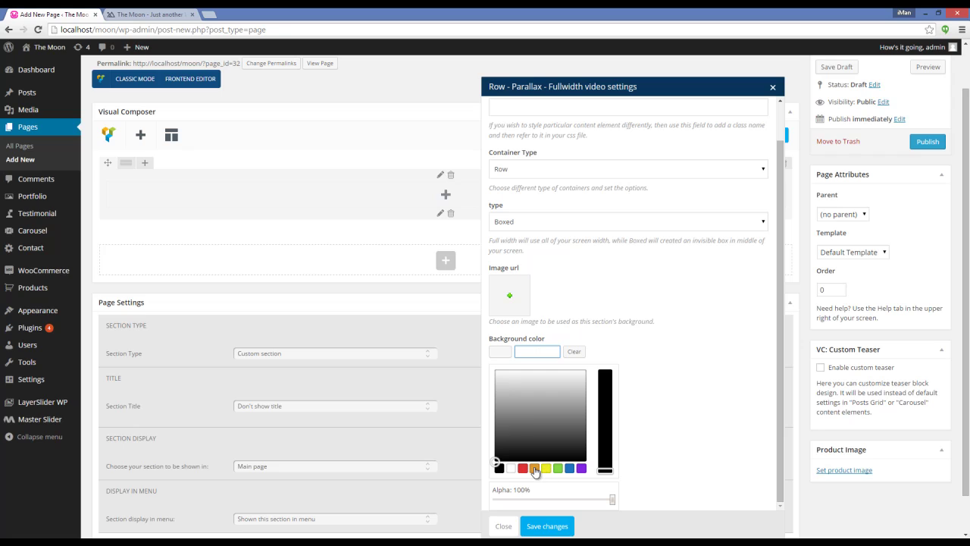
click(534, 469)
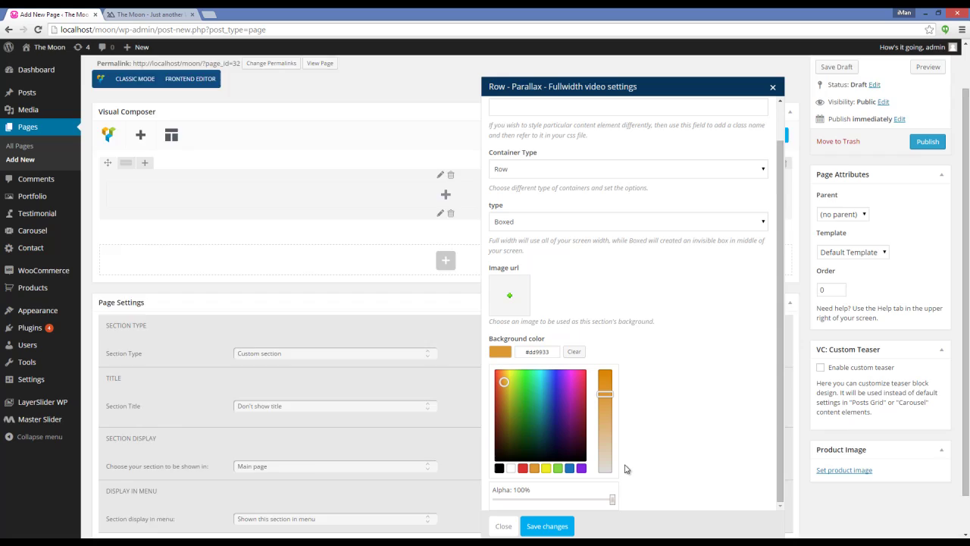
scroll(626, 468, down, 1)
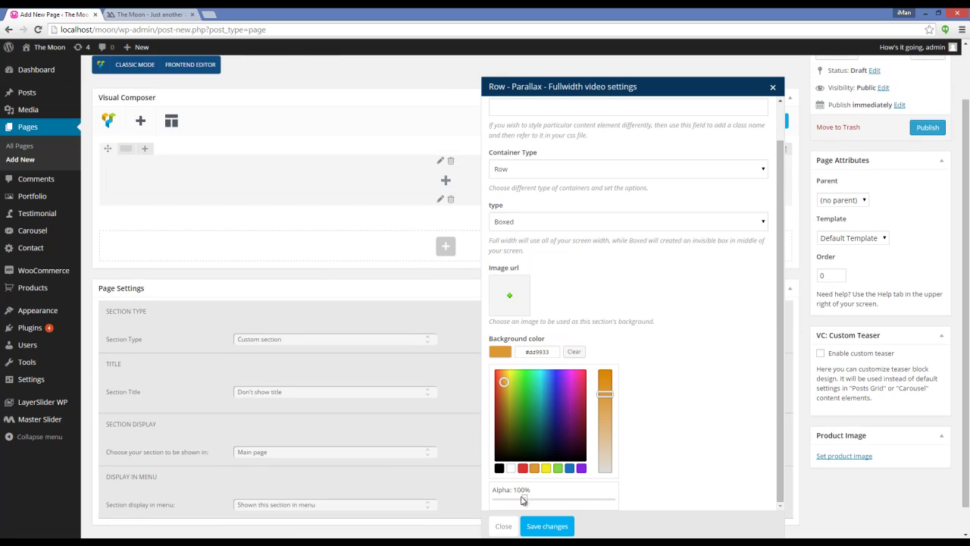
drag(521, 499, 614, 504)
click(565, 529)
scroll(537, 284, up, 2)
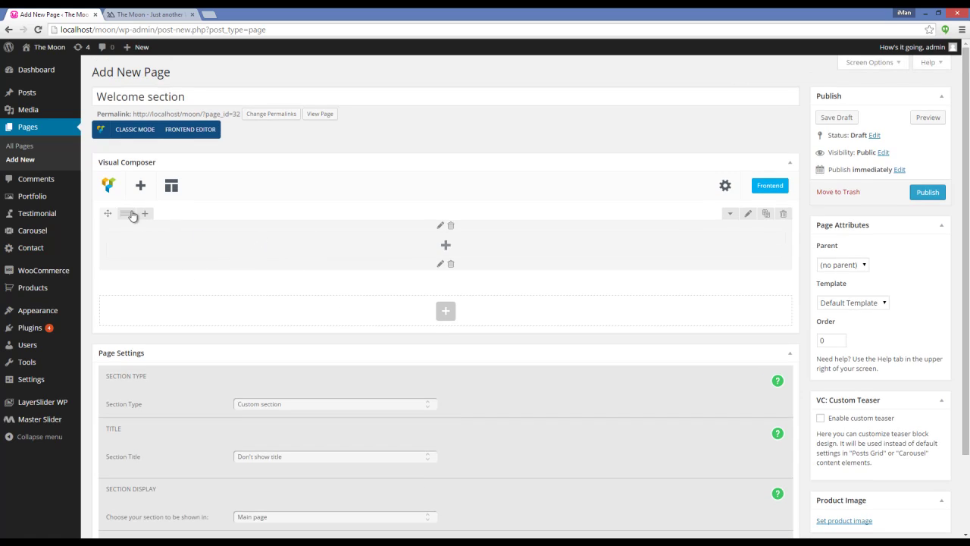
Split the row into a 1/2 + 1/2 layout and start adding an element to the left column
click(144, 213)
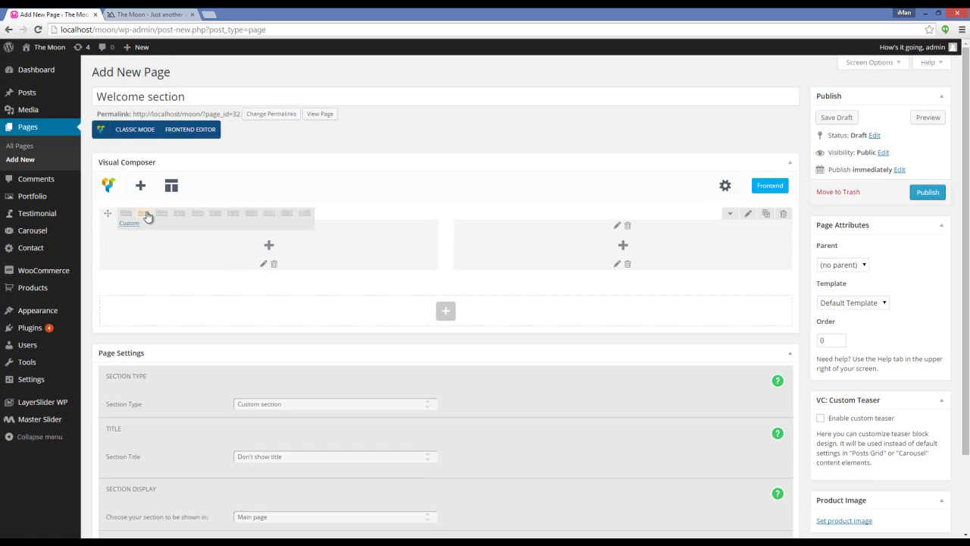
click(268, 245)
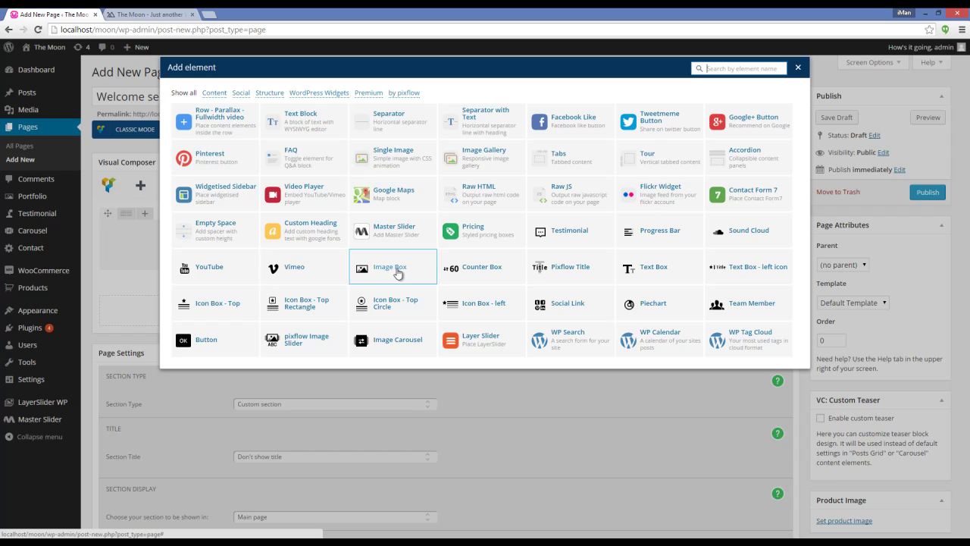
Add a Text Block to the left column and save it with its placeholder text
click(323, 124)
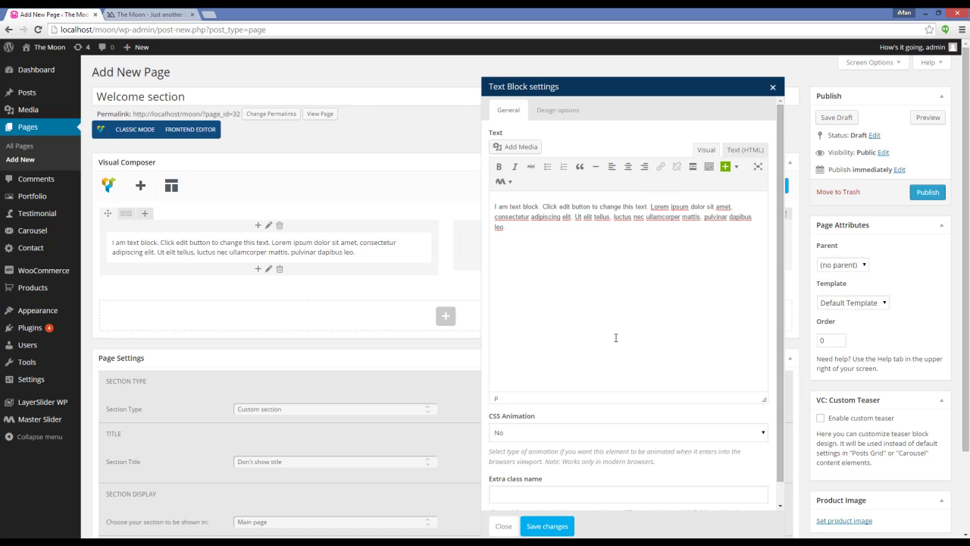
scroll(616, 337, down, 1)
scroll(628, 459, down, 1)
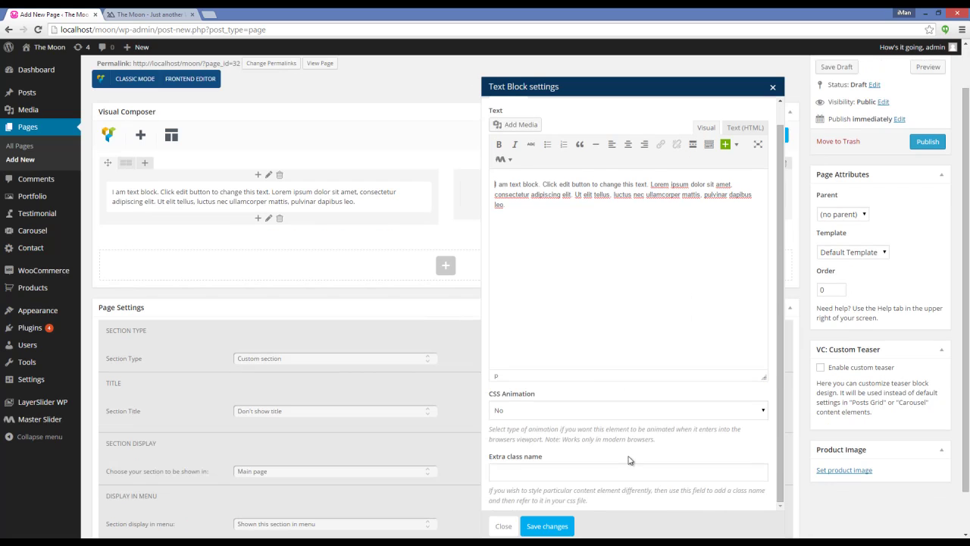
click(574, 526)
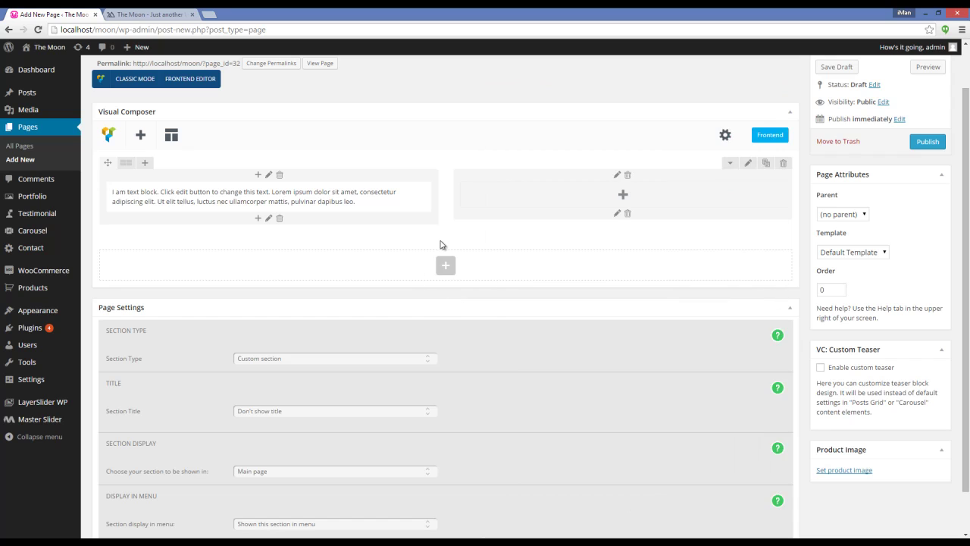
Add a Text Block to the right column and save it with its placeholder text
click(623, 196)
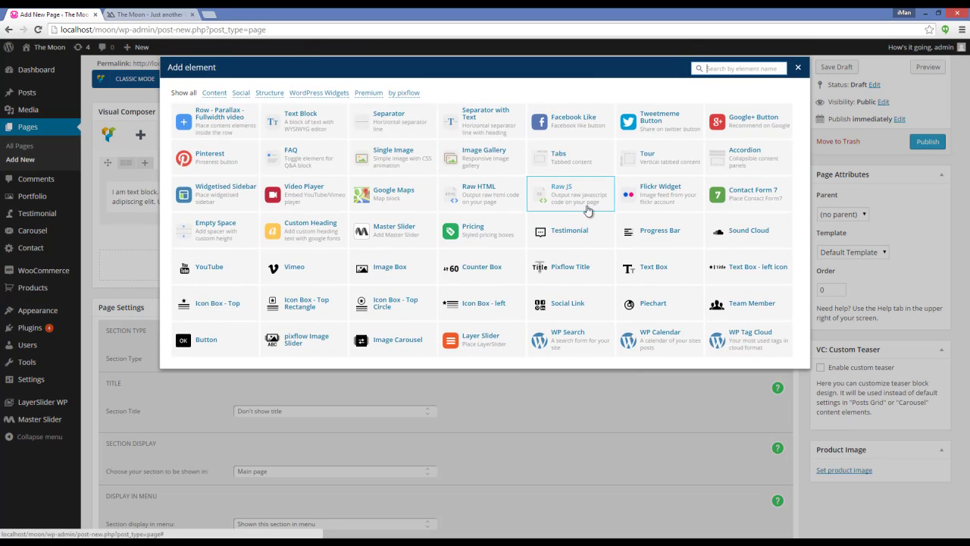
click(318, 133)
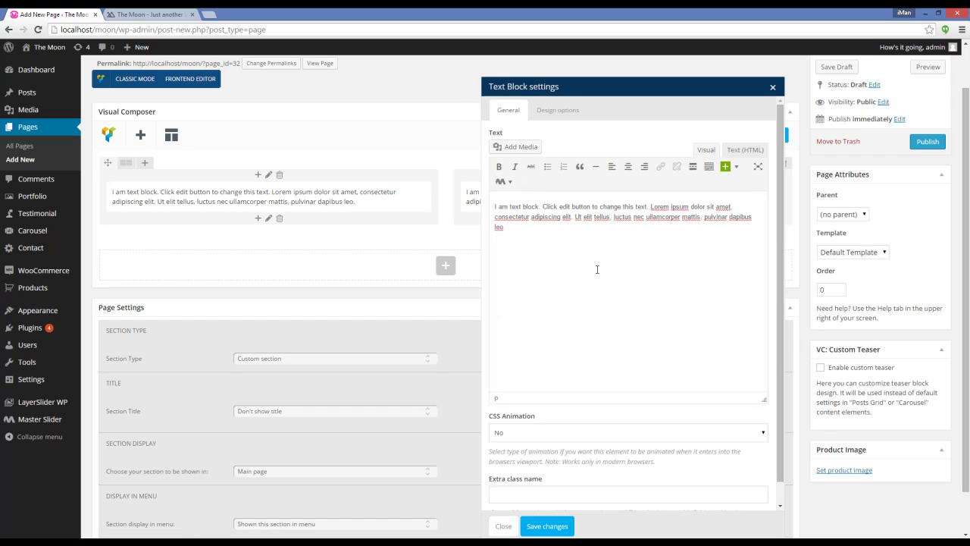
click(558, 526)
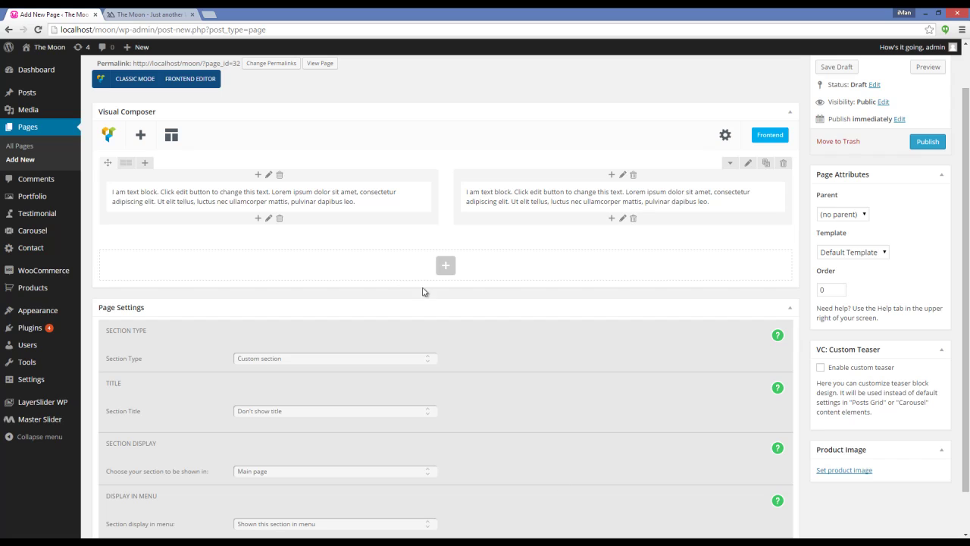
scroll(691, 293, up, 1)
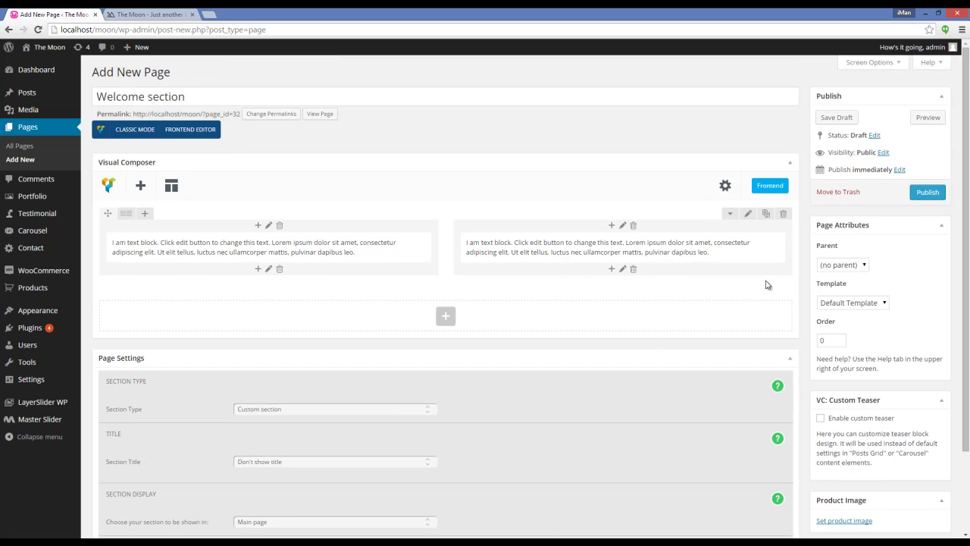
Publish the draft 'Welcome section' page with its two-column row
click(929, 193)
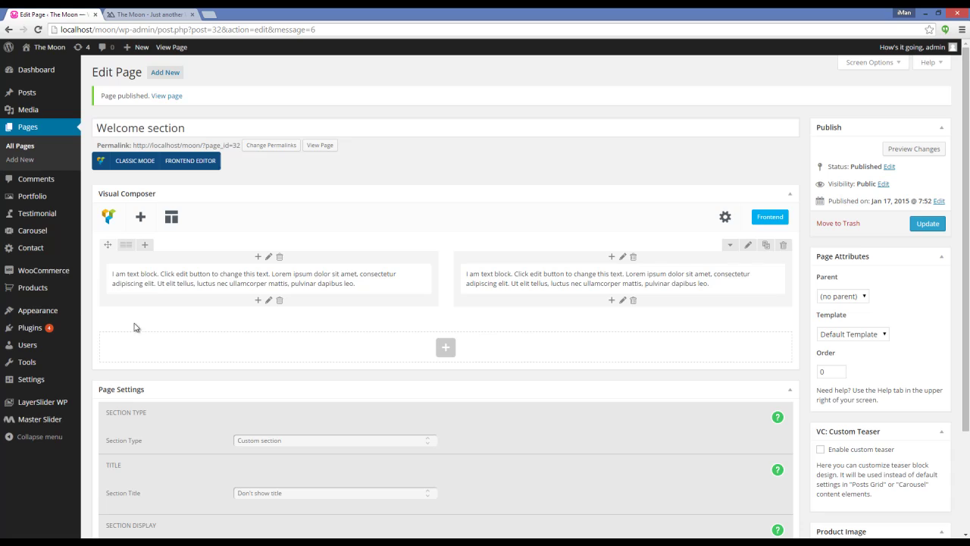
Add 'Welcome section' to the Main menu, place it above Blog and Portfolio, and save
mouse_move(45, 310)
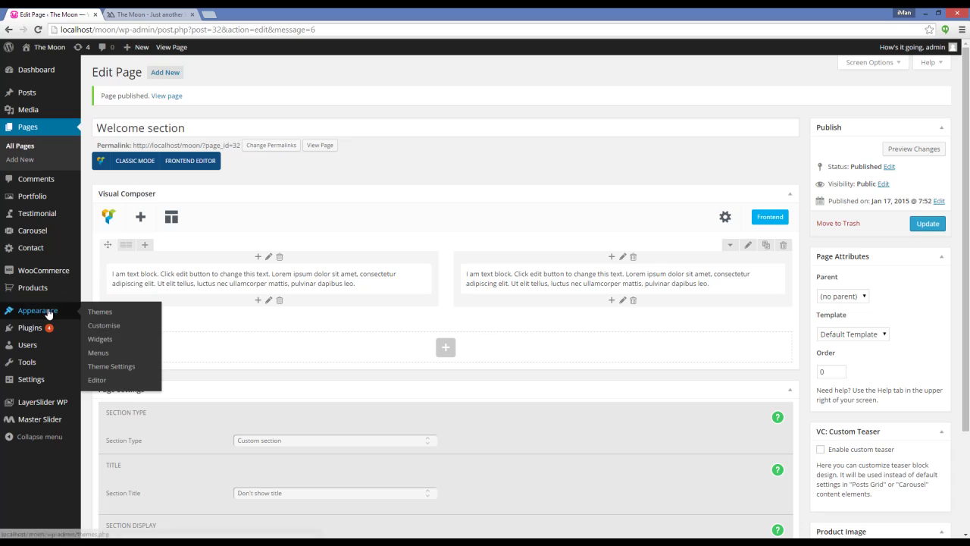
click(130, 354)
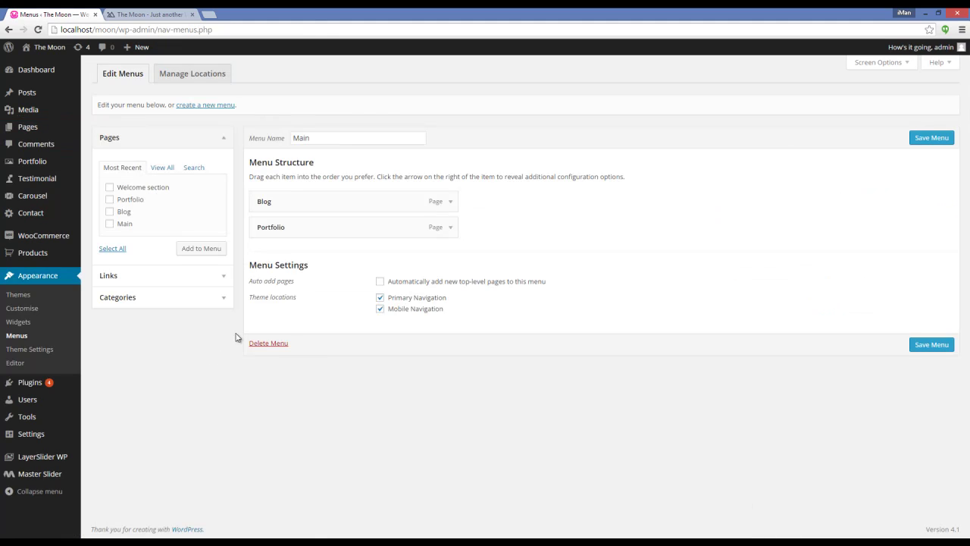
click(109, 189)
click(191, 250)
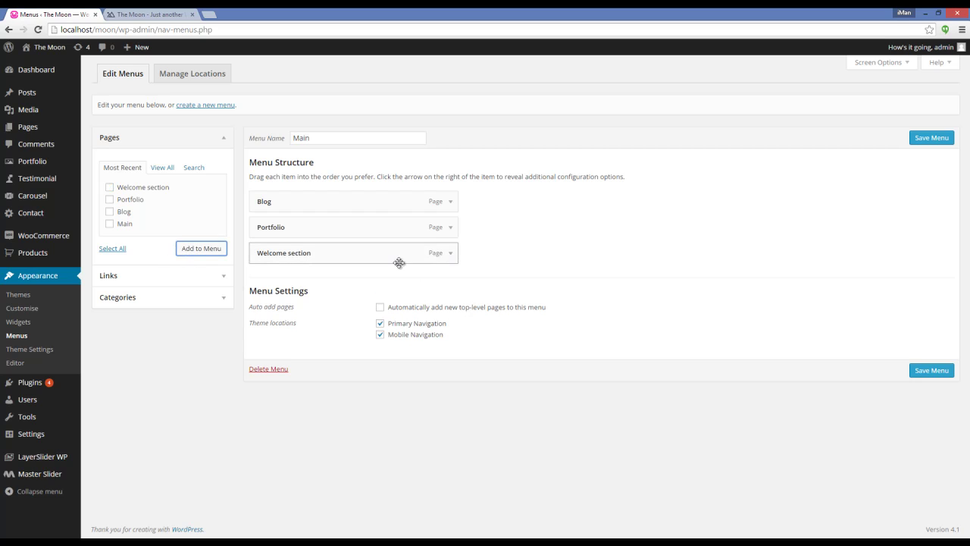
drag(372, 259, 383, 211)
click(912, 374)
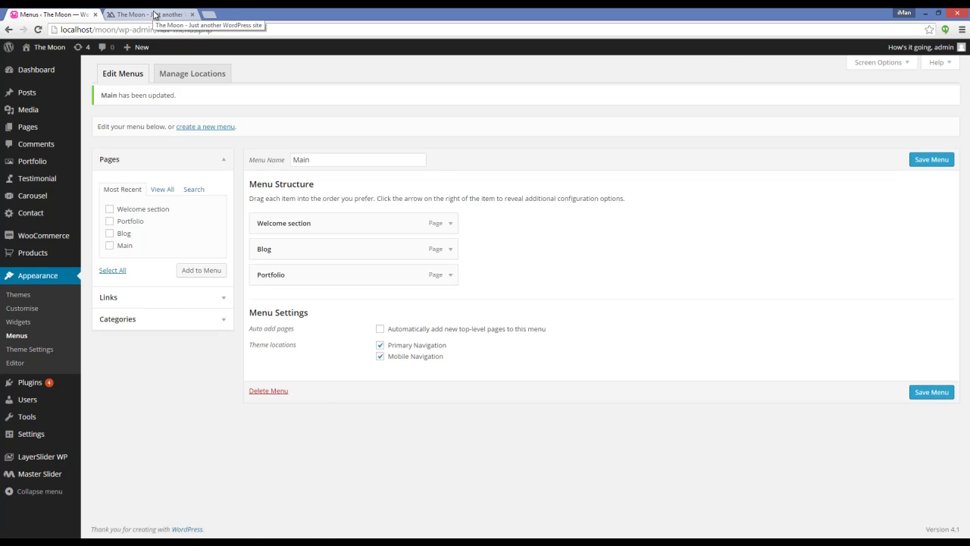
click(154, 14)
key(F5)
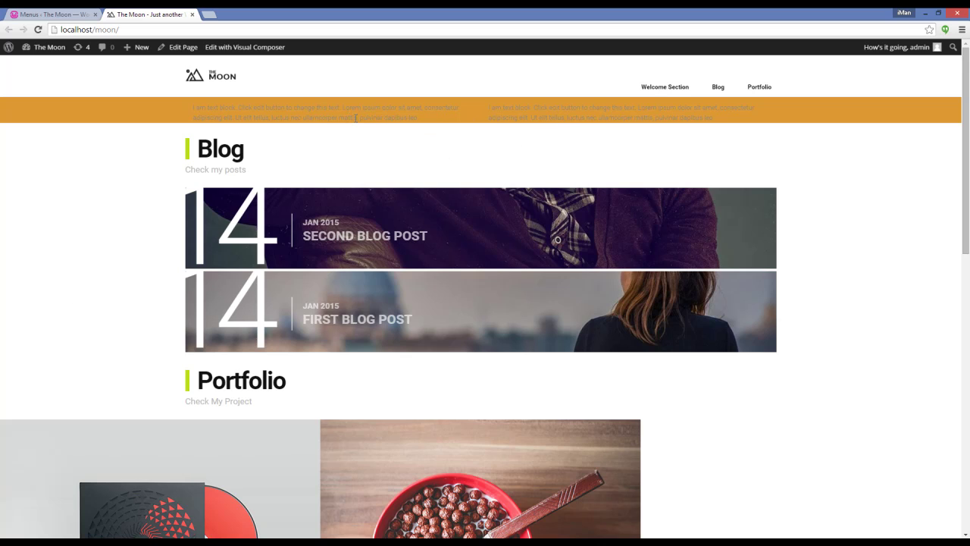
click(72, 14)
mouse_move(35, 129)
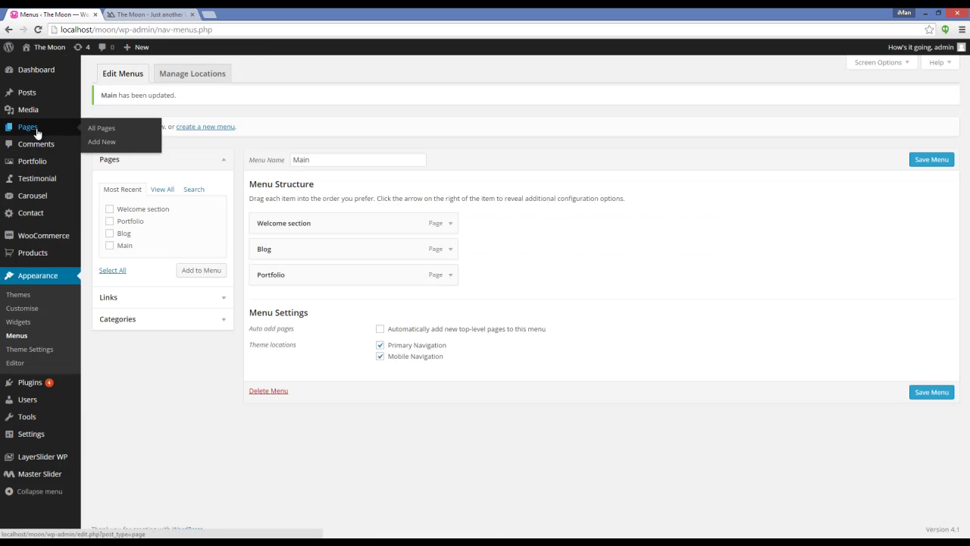
Edit the 'Welcome section' page and save its row with top and bottom padding of 50
click(89, 127)
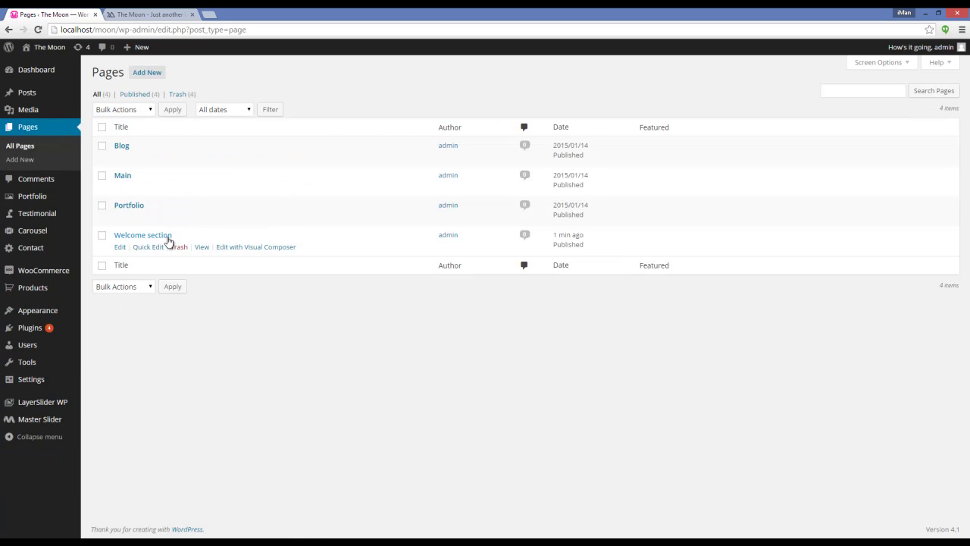
click(168, 238)
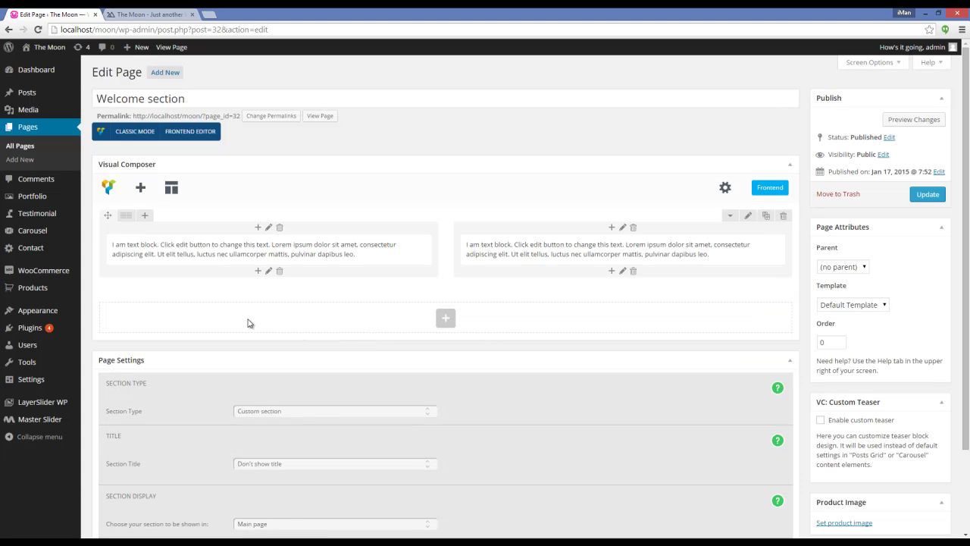
click(748, 218)
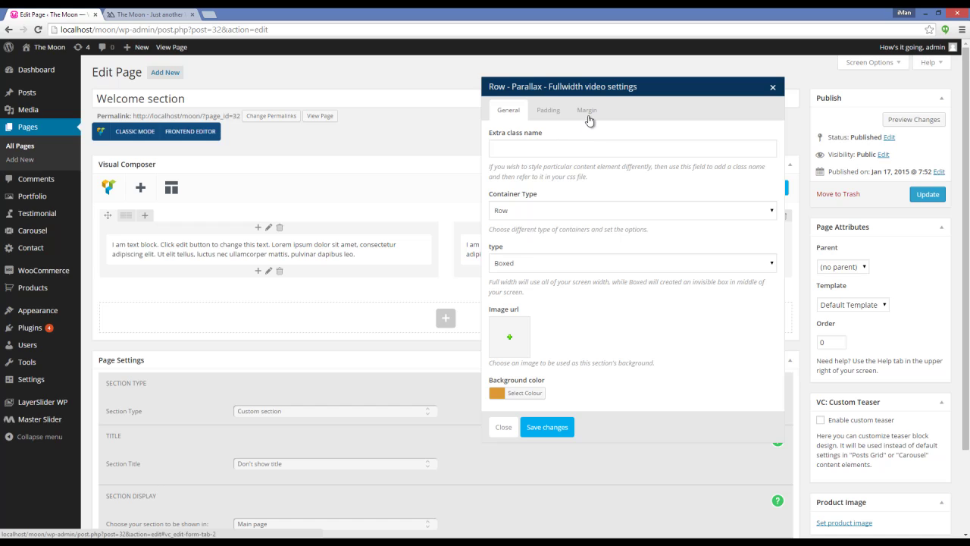
click(557, 114)
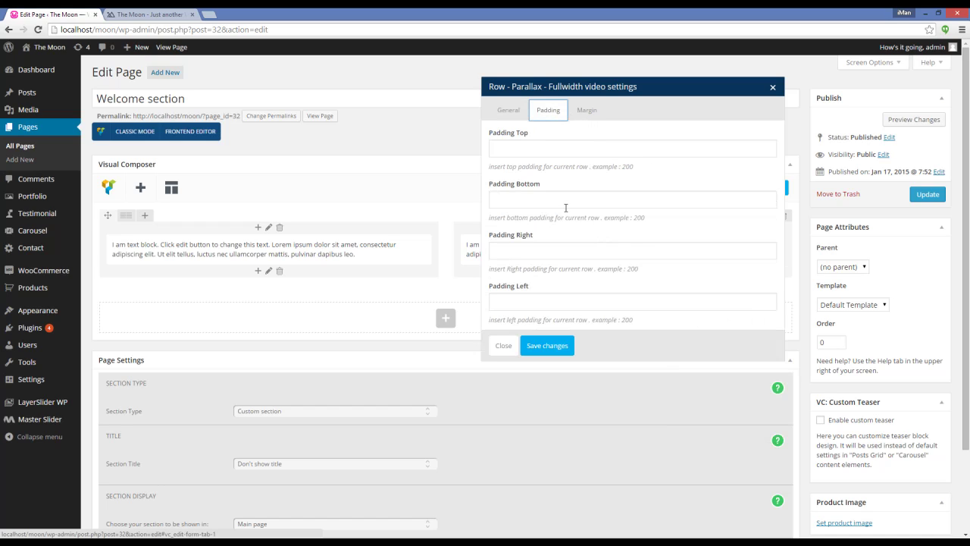
click(535, 150)
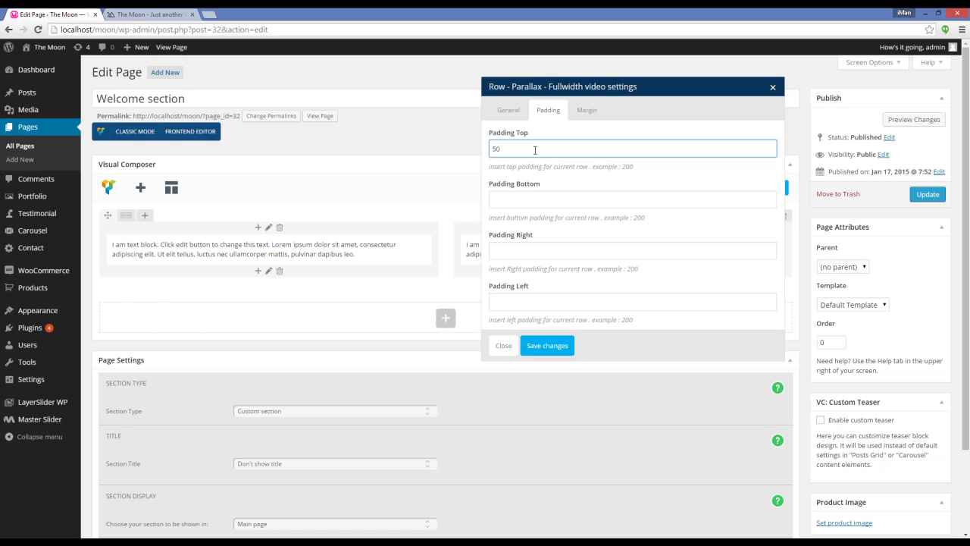
click(541, 200)
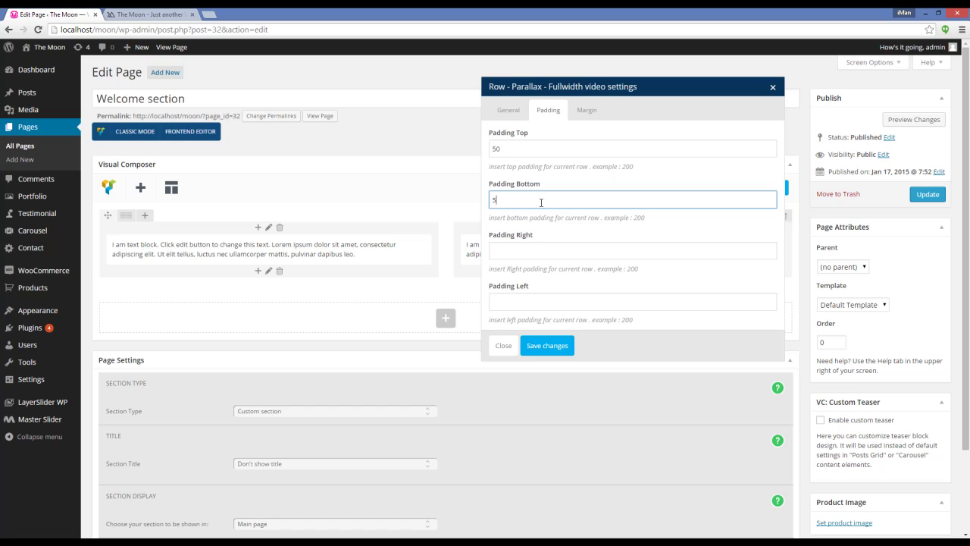
click(570, 346)
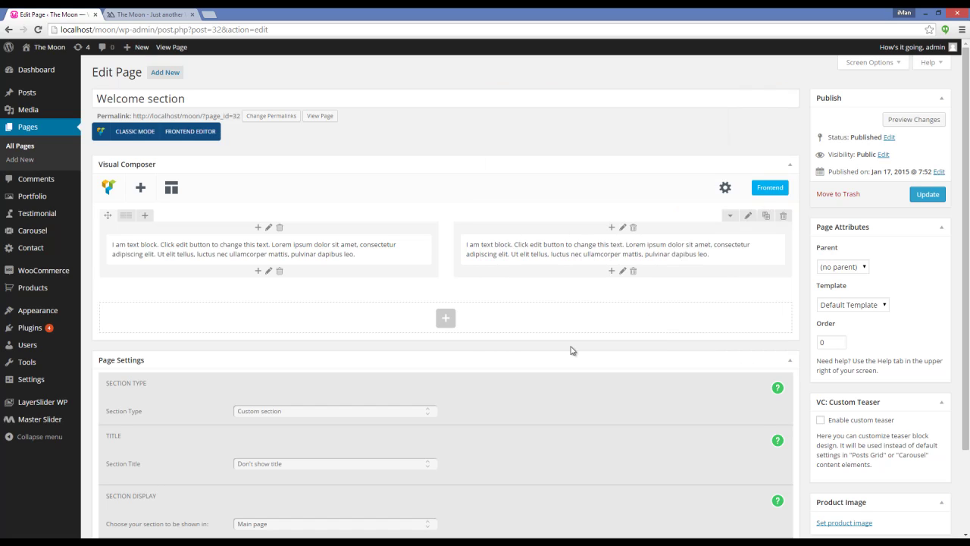
click(747, 216)
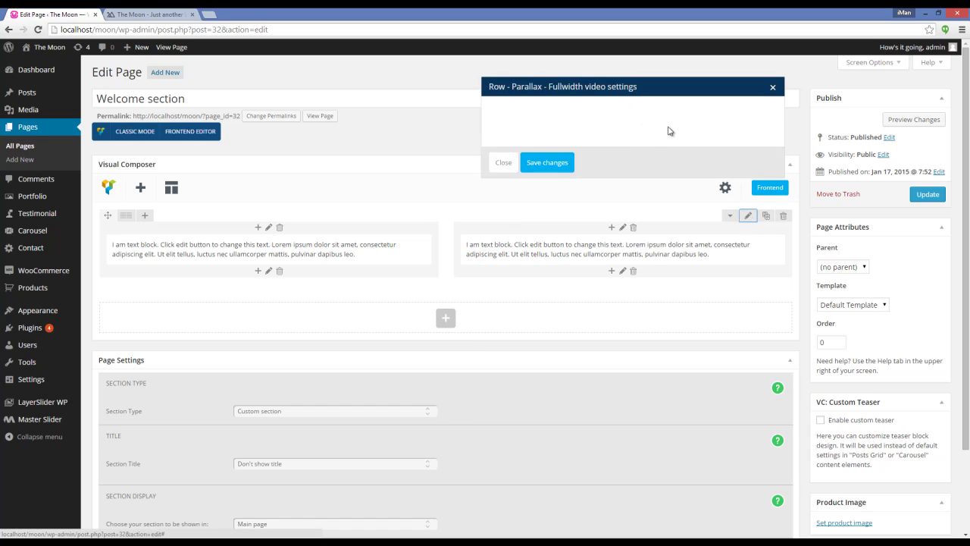
Change the row background to light blue #36c5ed, save the row, and update the page
click(523, 392)
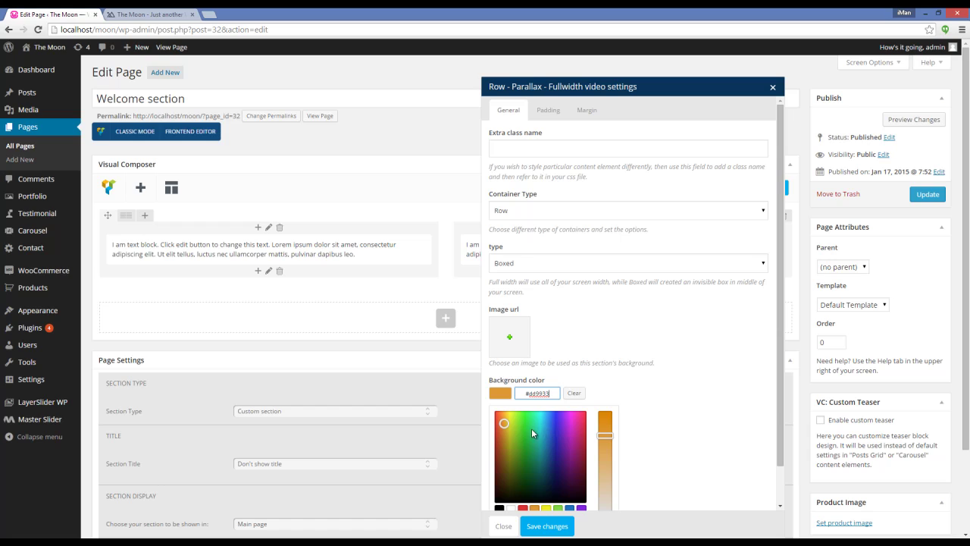
mouse_move(533, 433)
mouse_down()
mouse_move(546, 424)
mouse_move(527, 417)
mouse_move(544, 418)
mouse_up()
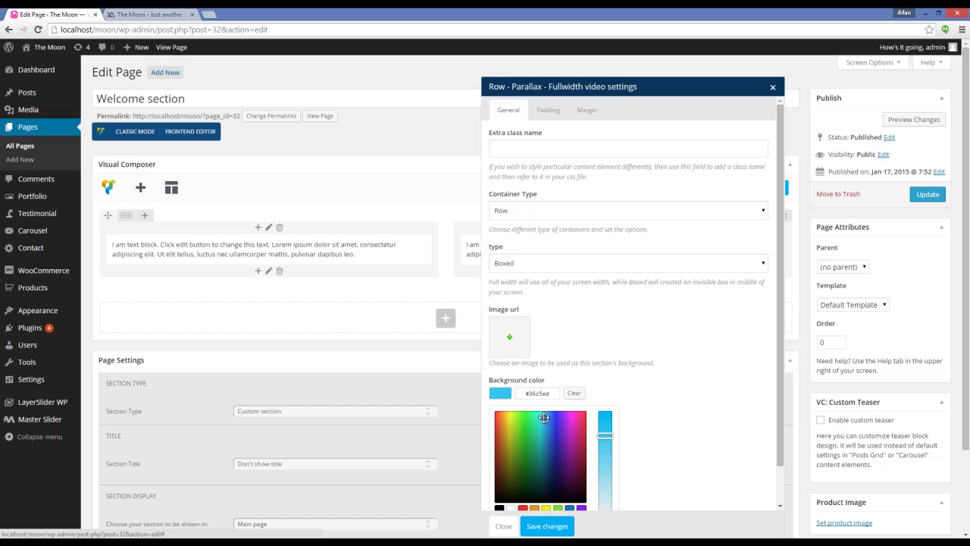
click(674, 376)
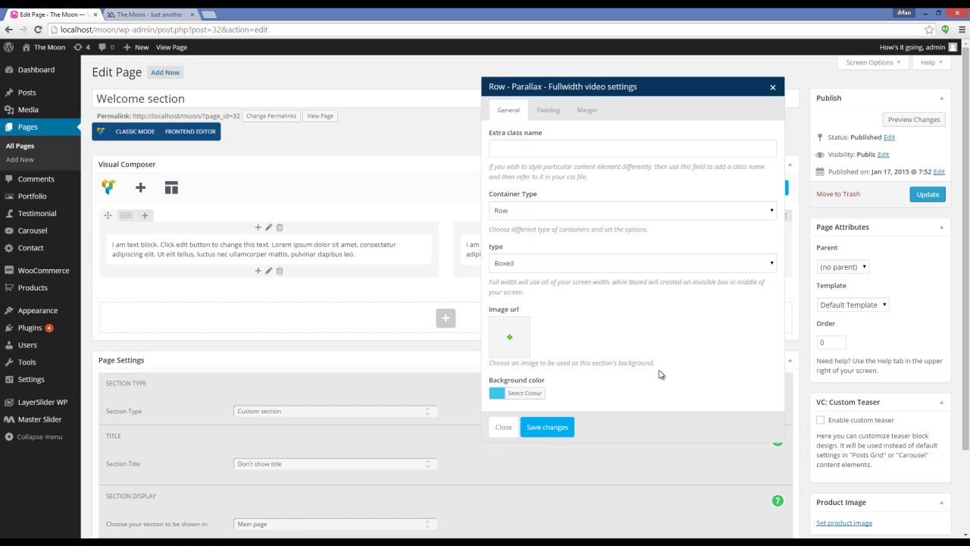
click(565, 429)
click(926, 195)
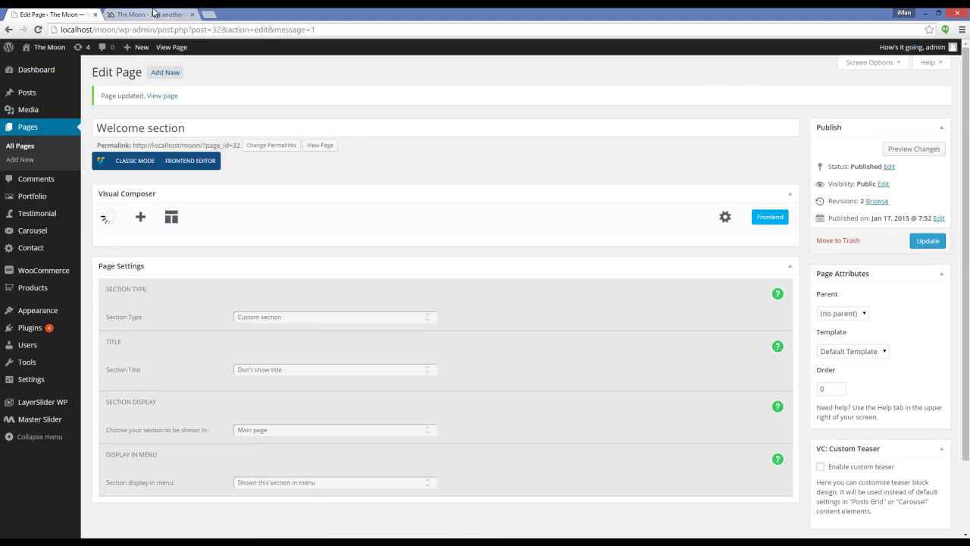
Reload the live front page and check the taller light blue two-column Welcome section band
click(148, 14)
click(37, 30)
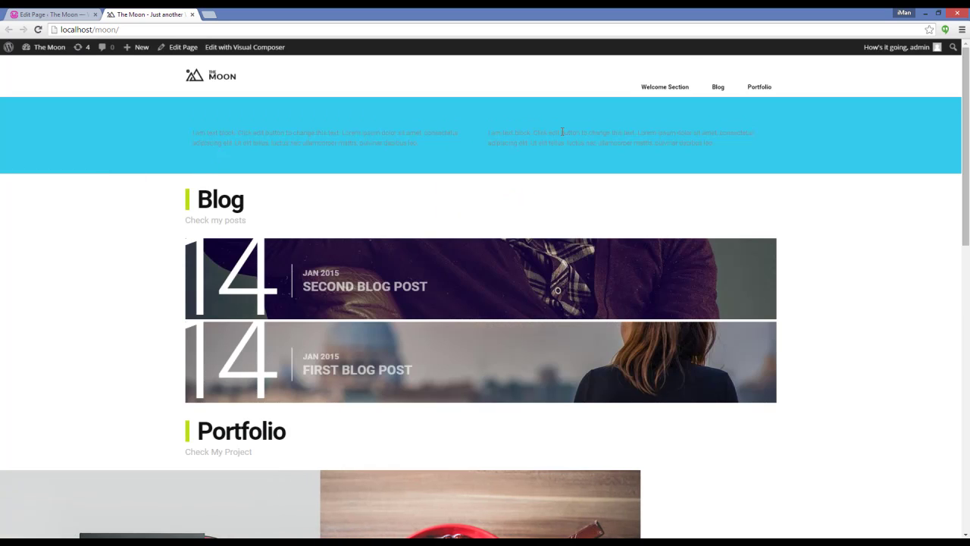
scroll(562, 133, down, 2)
scroll(565, 132, up, 2)
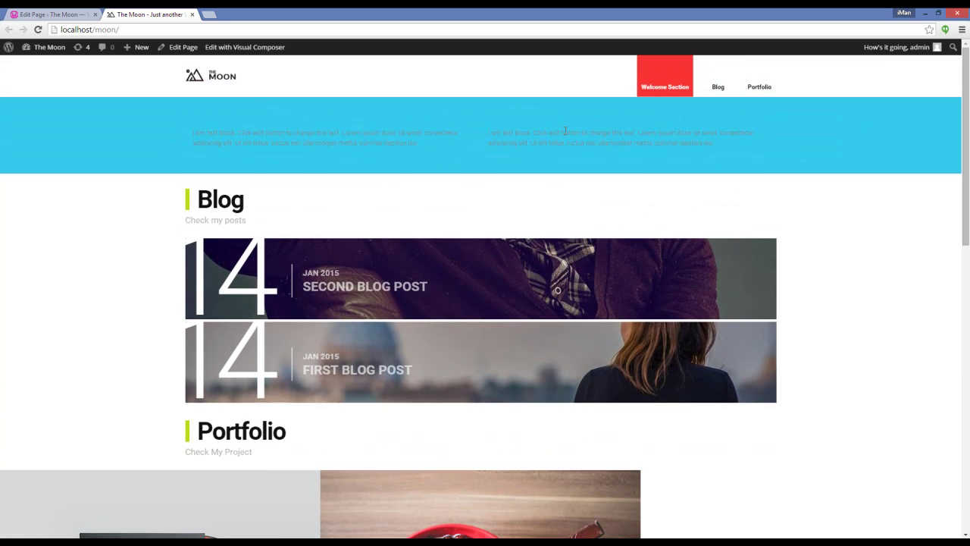